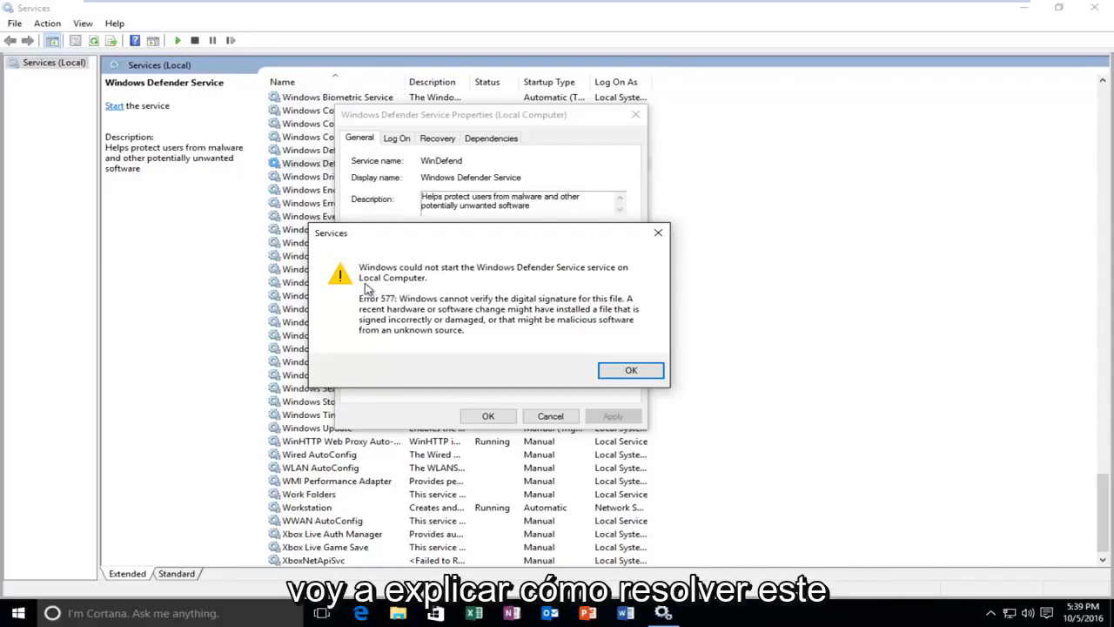
Dismiss the Error 577 'could not start Windows Defender Service' message
click(643, 370)
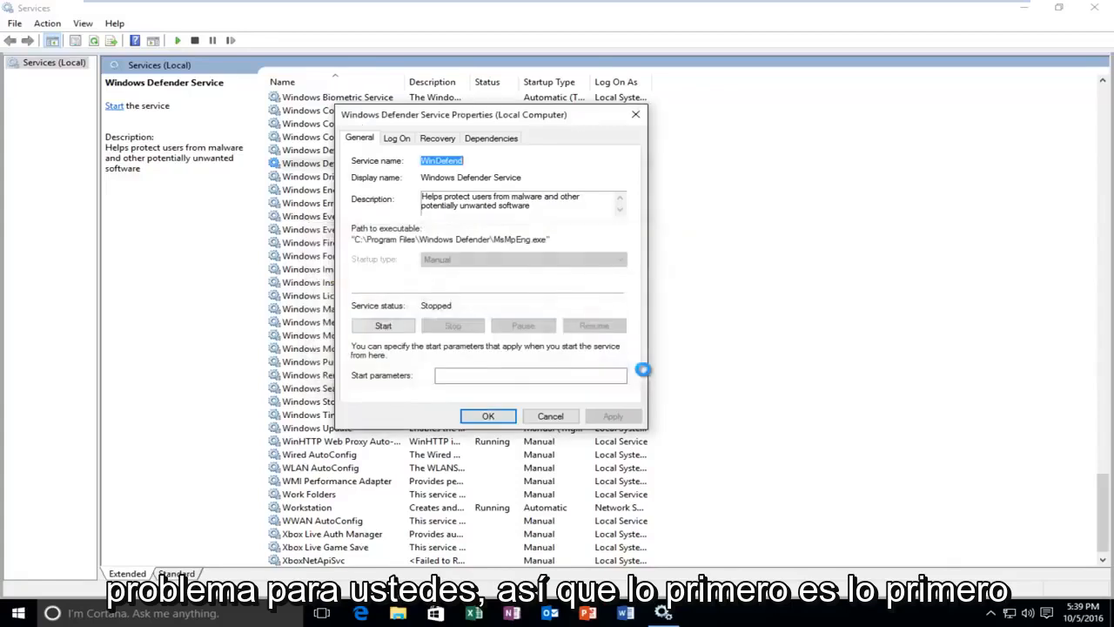
Close Services and launch regedit from Start search with Run as administrator
click(636, 118)
click(1092, 8)
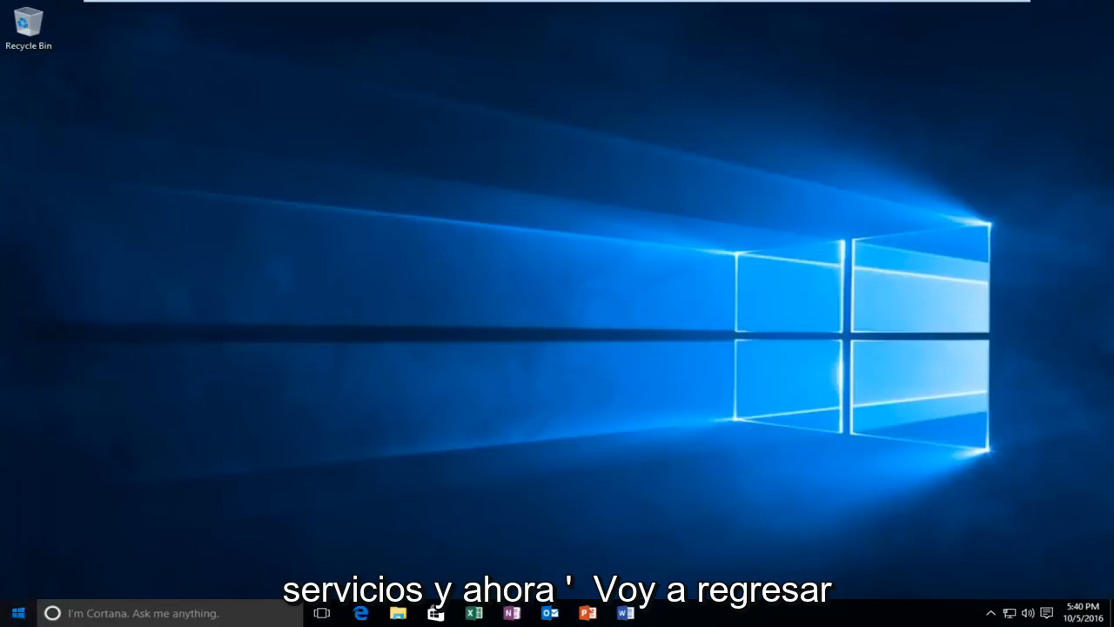
click(17, 612)
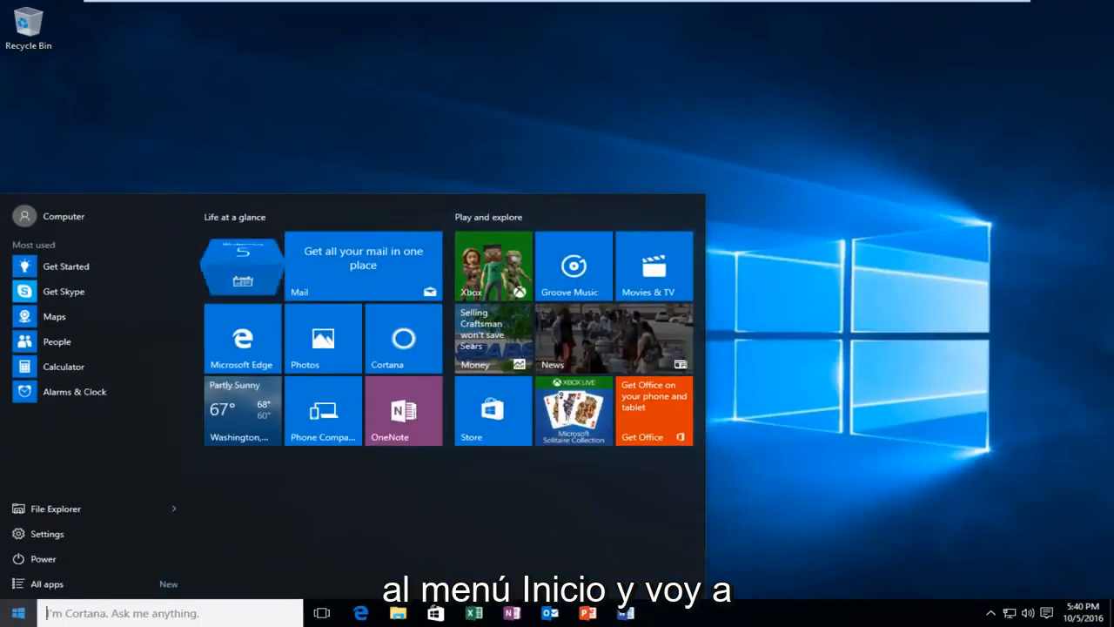
text(re)
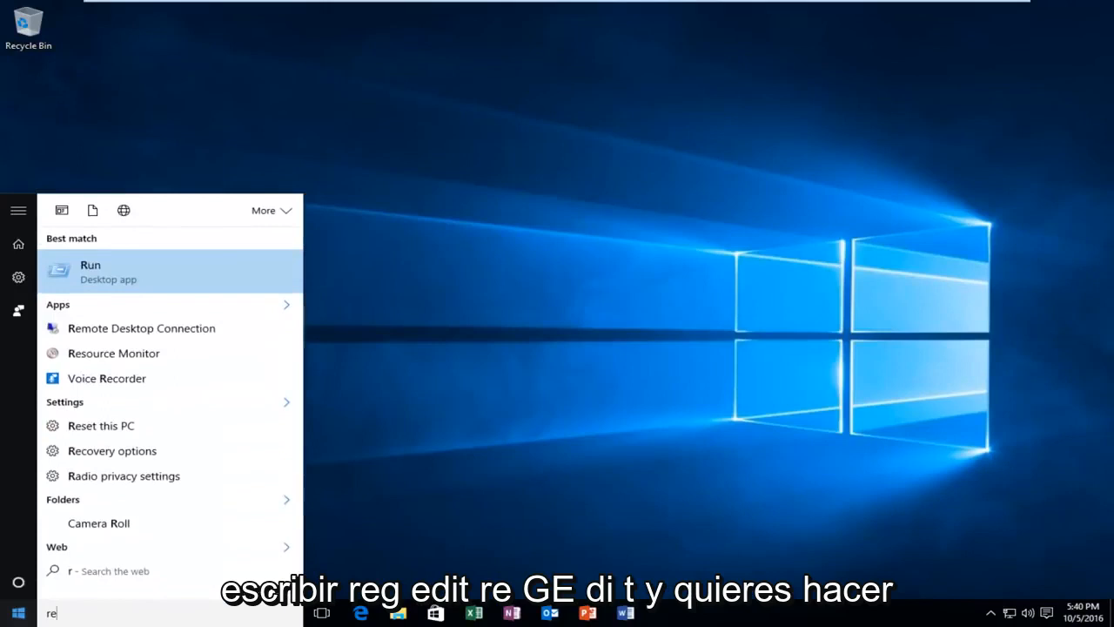
text(gedit)
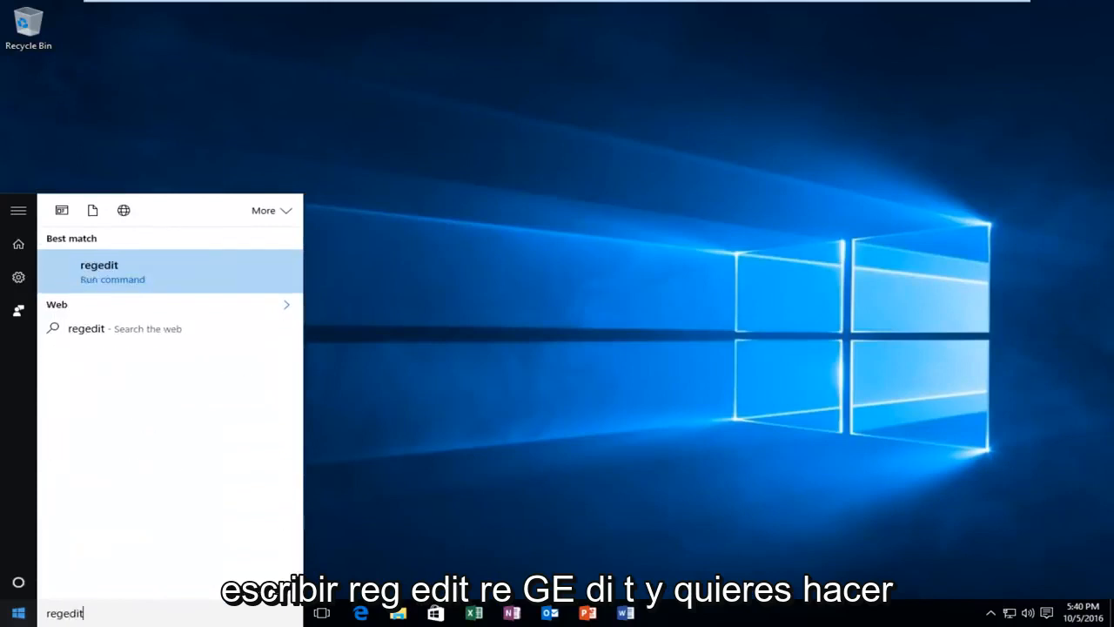
right_click(92, 276)
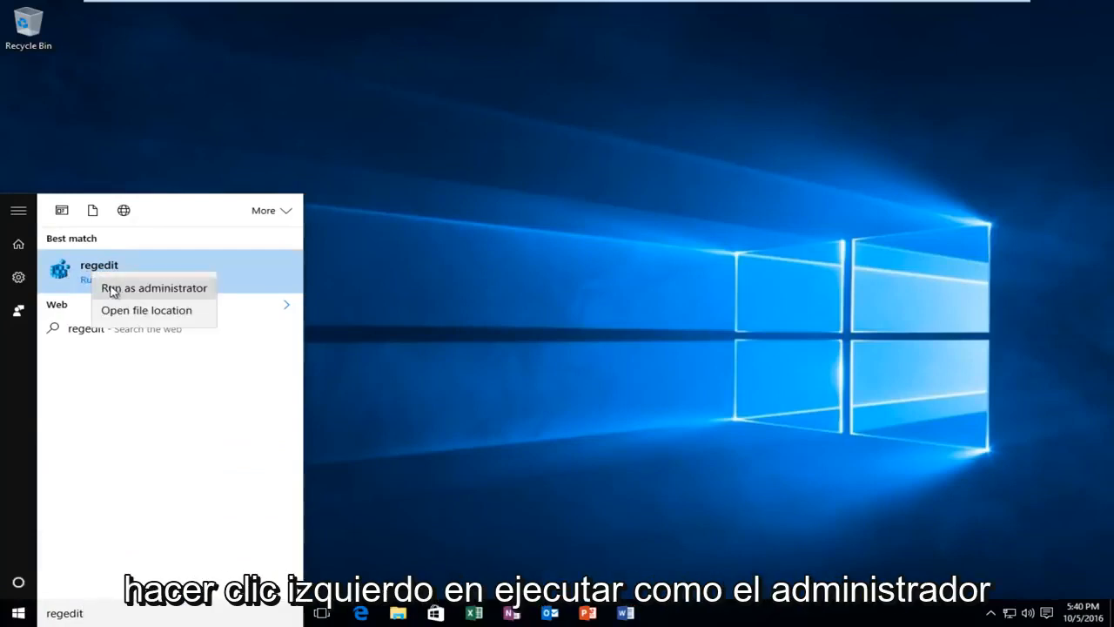
click(130, 291)
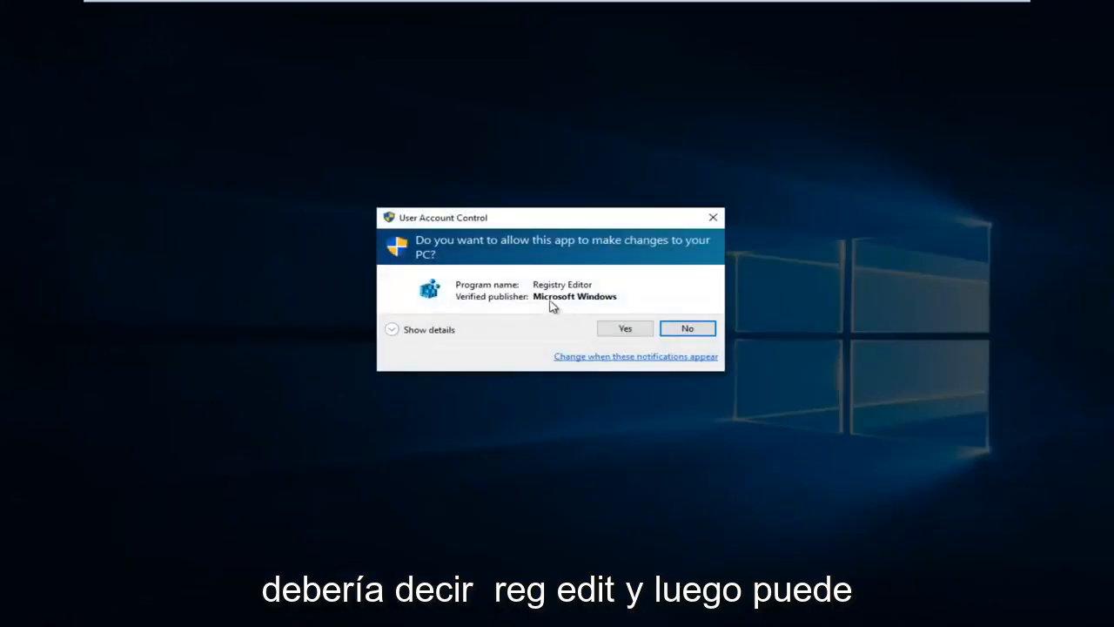
Approve UAC and navigate to HKEY_LOCAL_MACHINE\SOFTWARE\Policies\Microsoft\Windows Defender
click(623, 329)
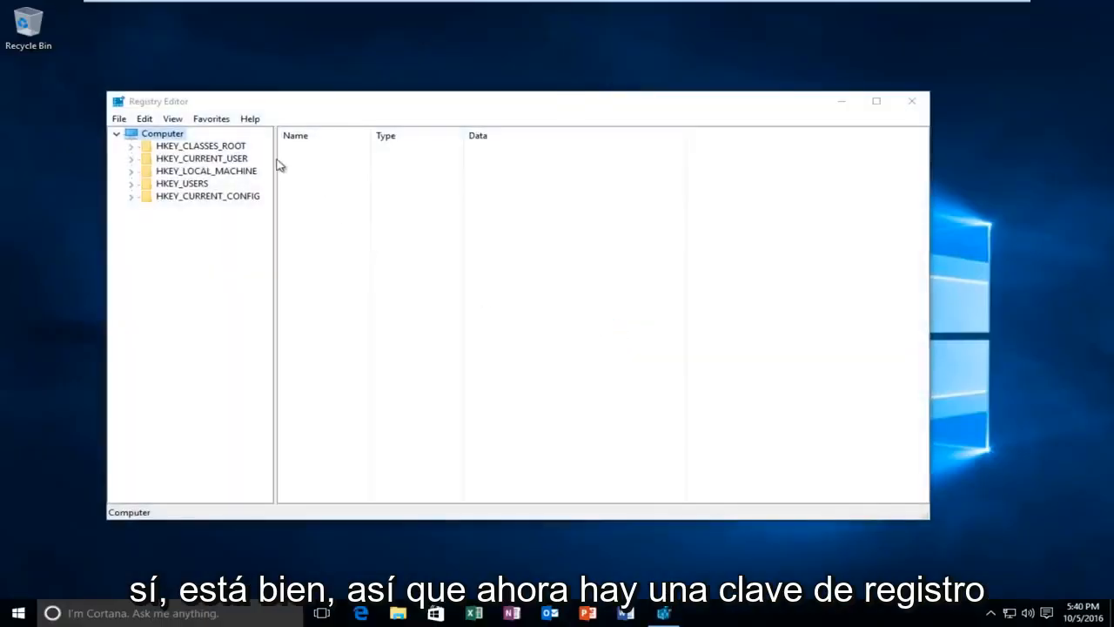
drag(276, 164, 309, 159)
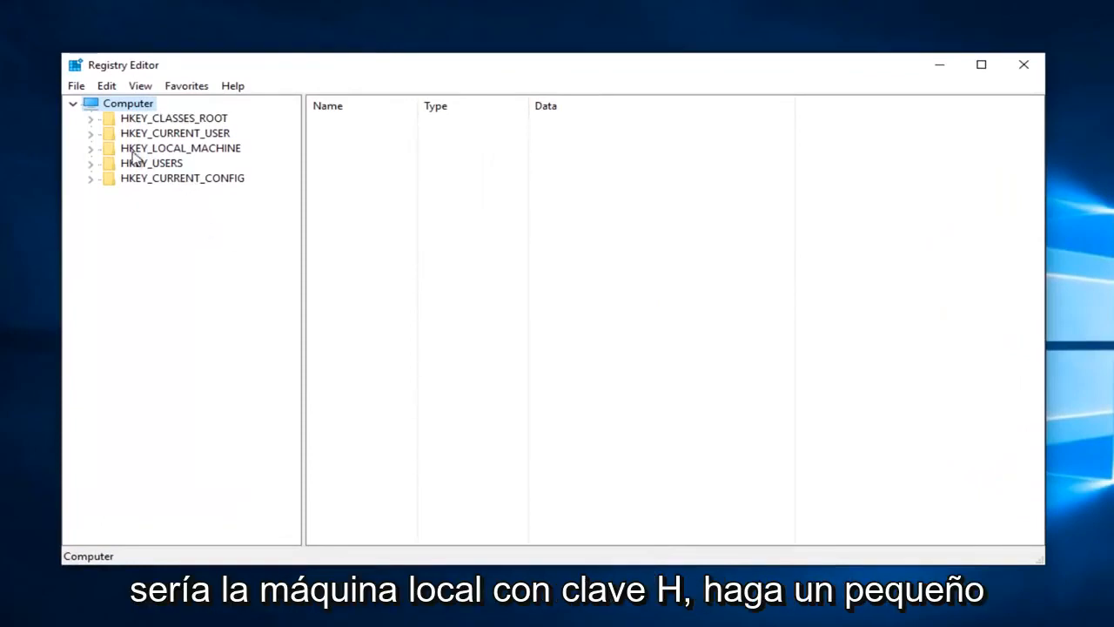
click(90, 148)
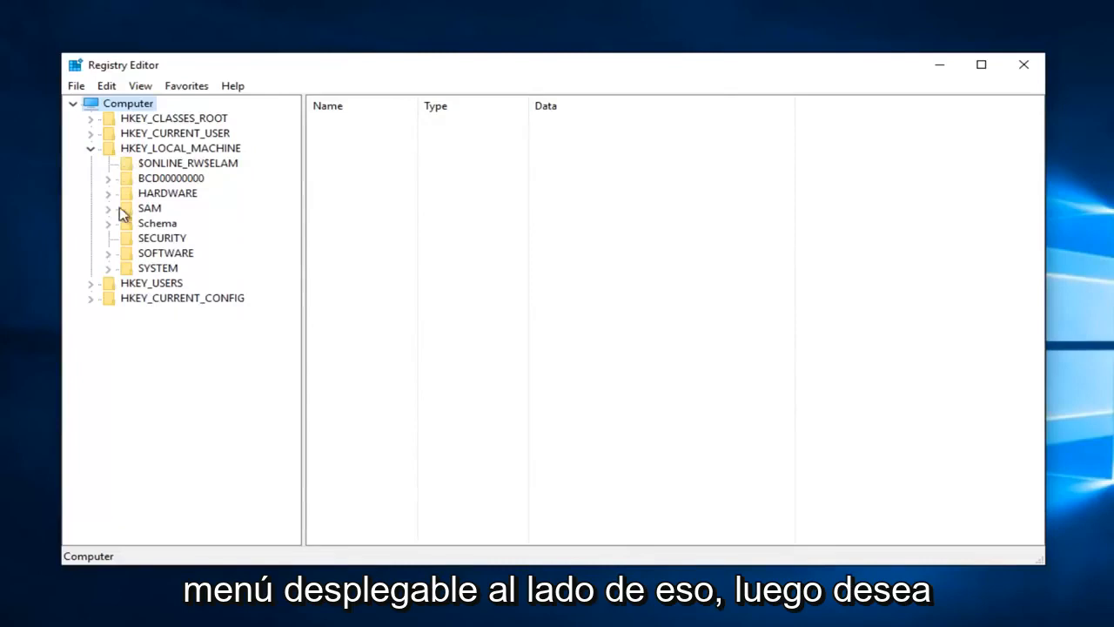
click(108, 253)
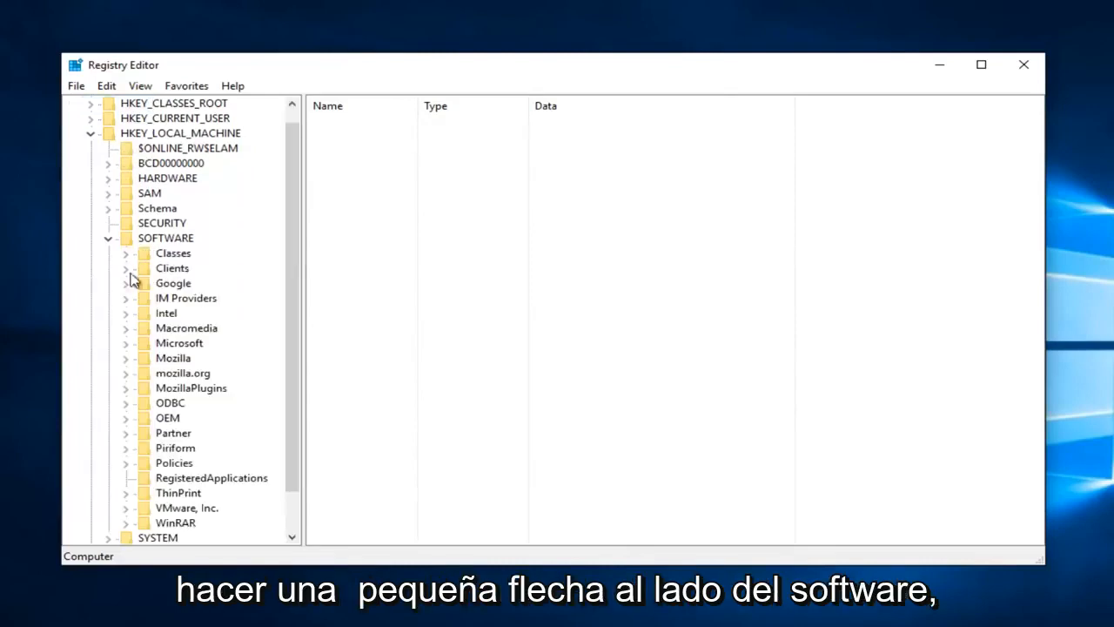
scroll(183, 274, down, 1)
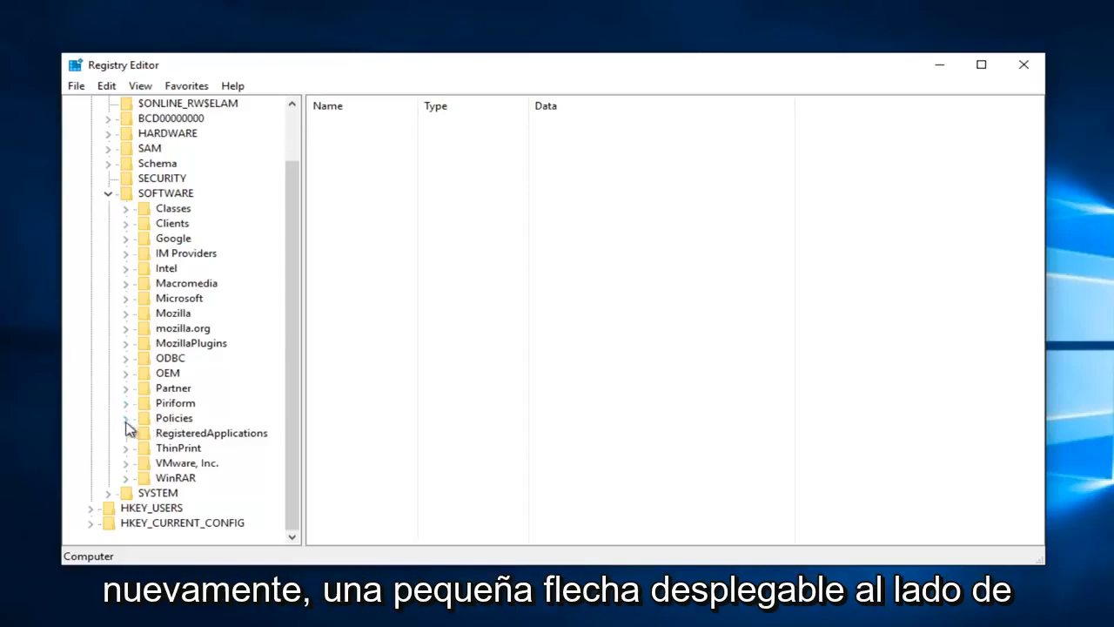
click(126, 422)
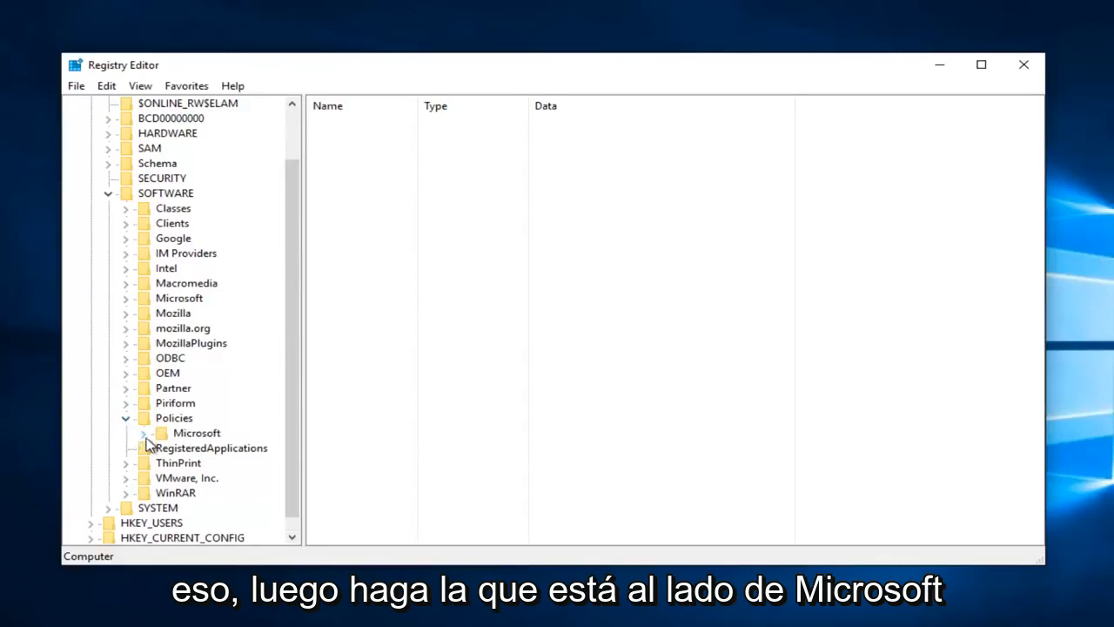
click(144, 435)
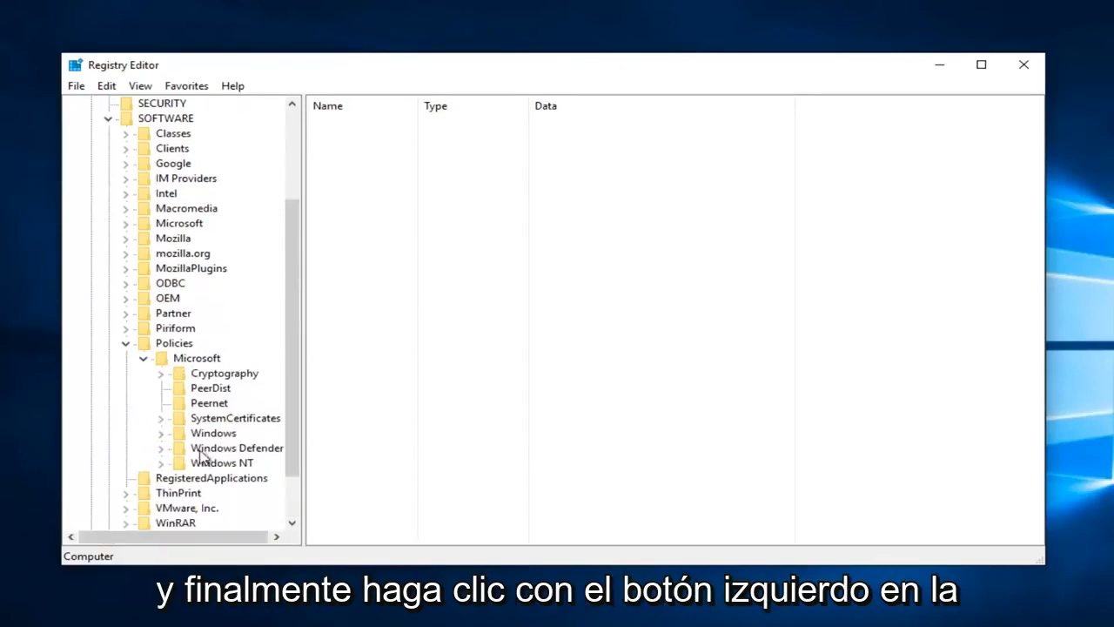
click(204, 449)
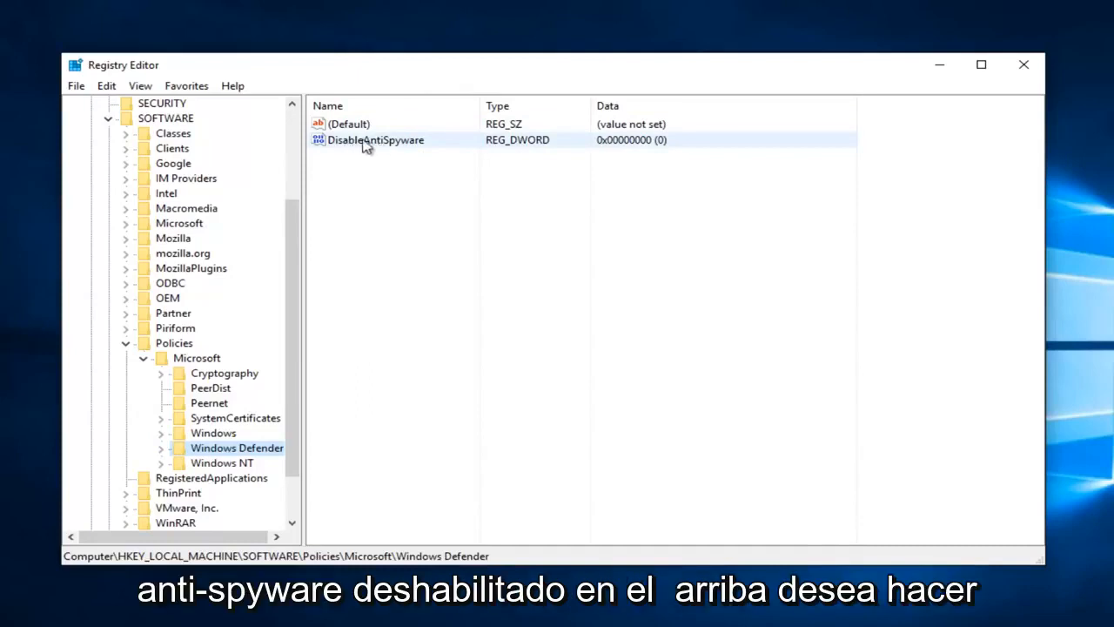
Set DisableAntiSpyware value data from 0 to 1 and close Registry Editor
click(364, 145)
double_click(364, 144)
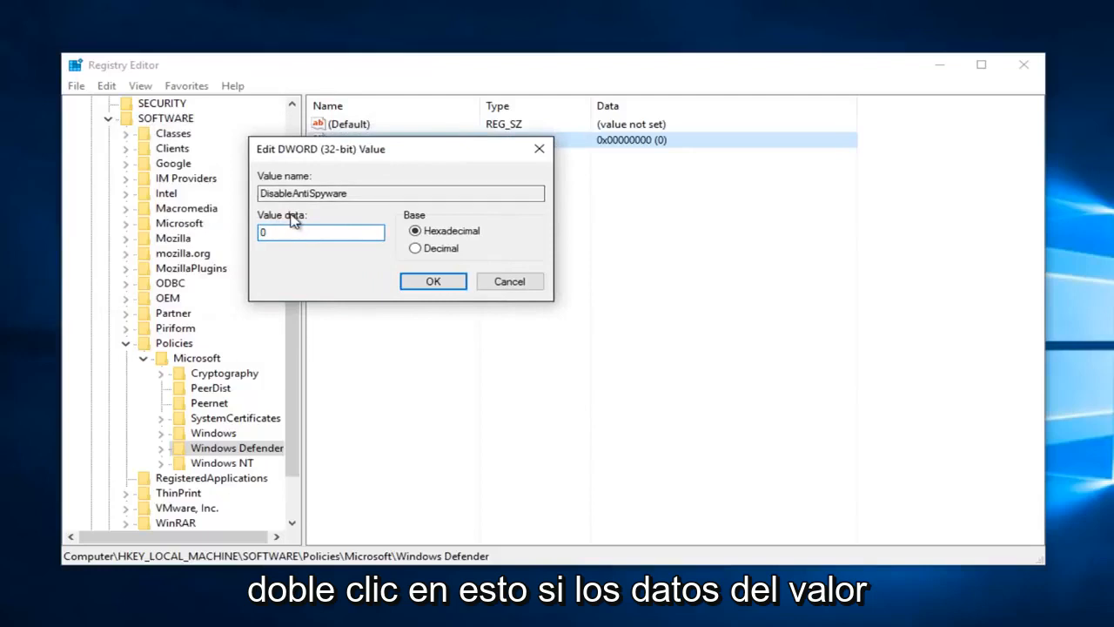
drag(283, 232, 187, 233)
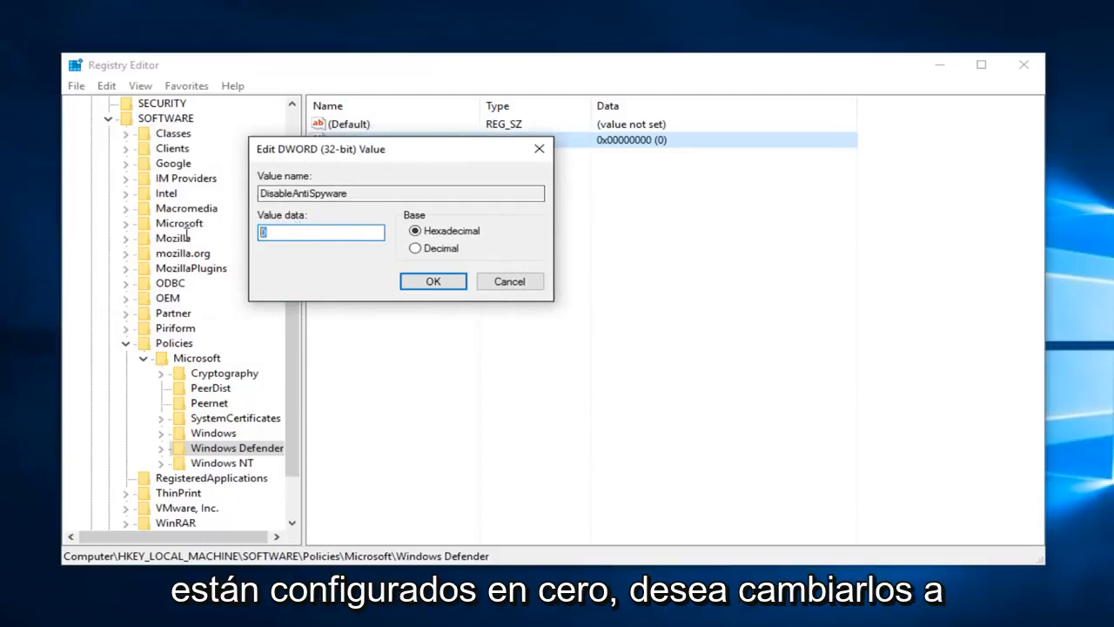
text(1)
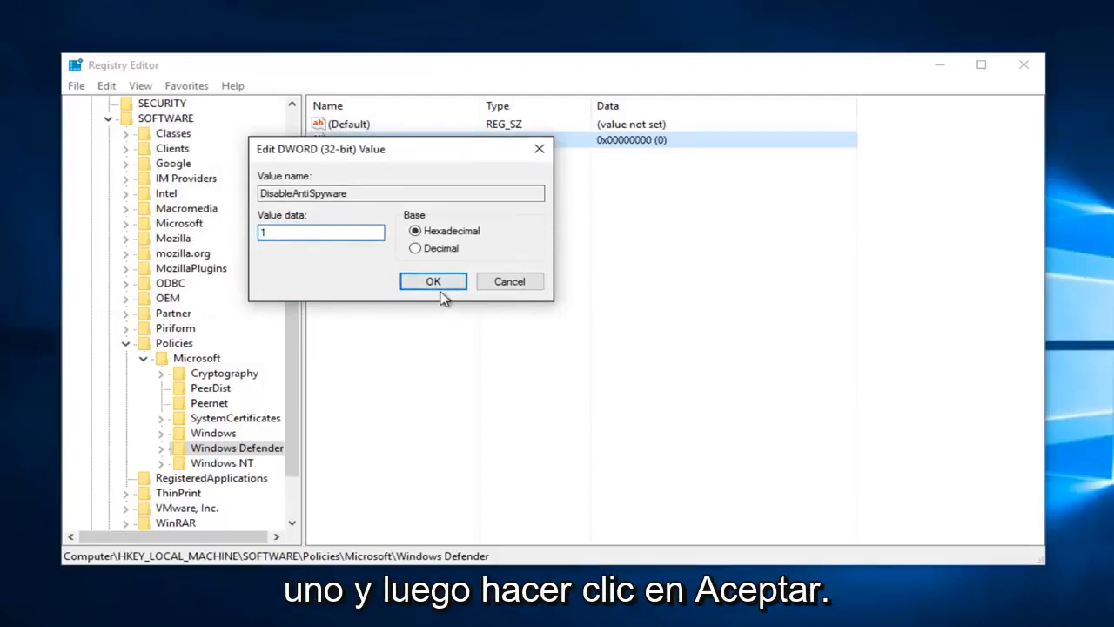
click(429, 283)
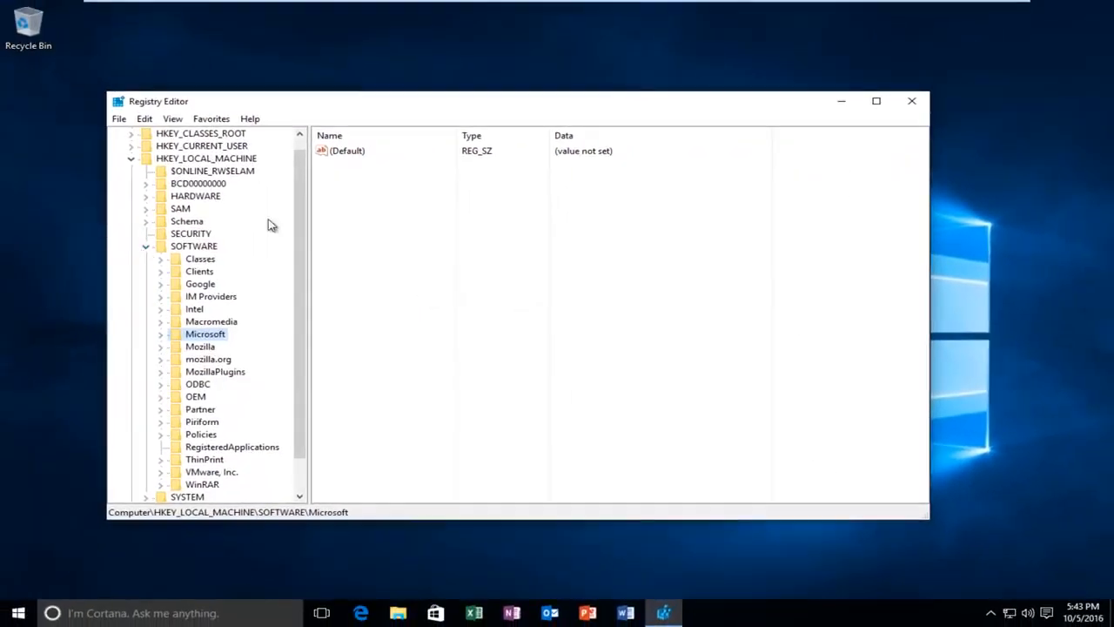
click(909, 106)
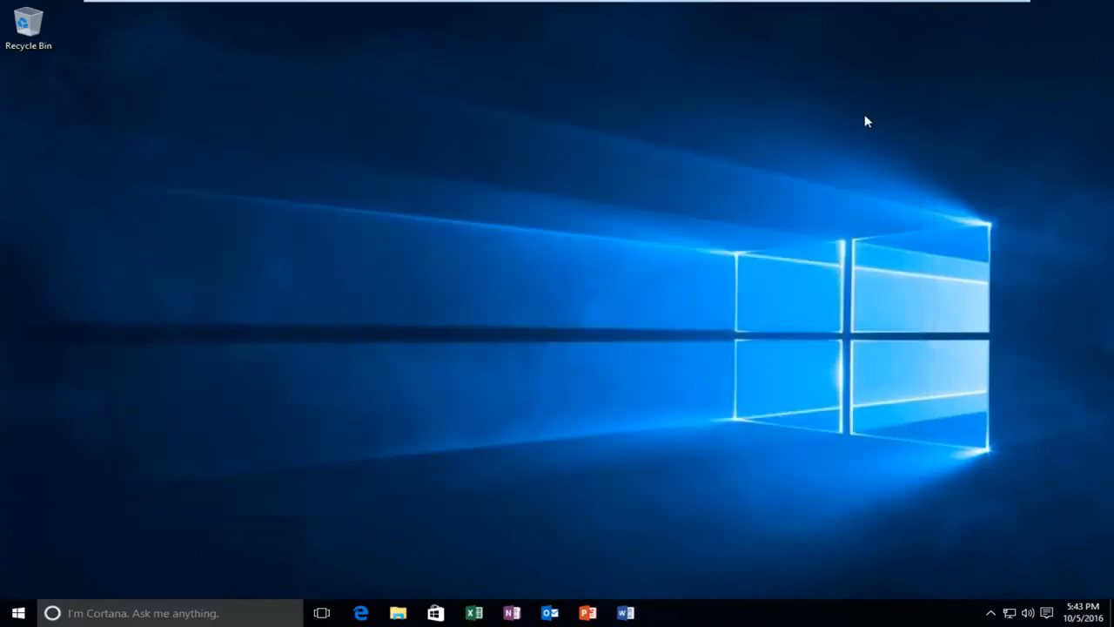
Launch Windows Defender from Start search and dismiss the 'turned off by group policy' notice
click(4, 616)
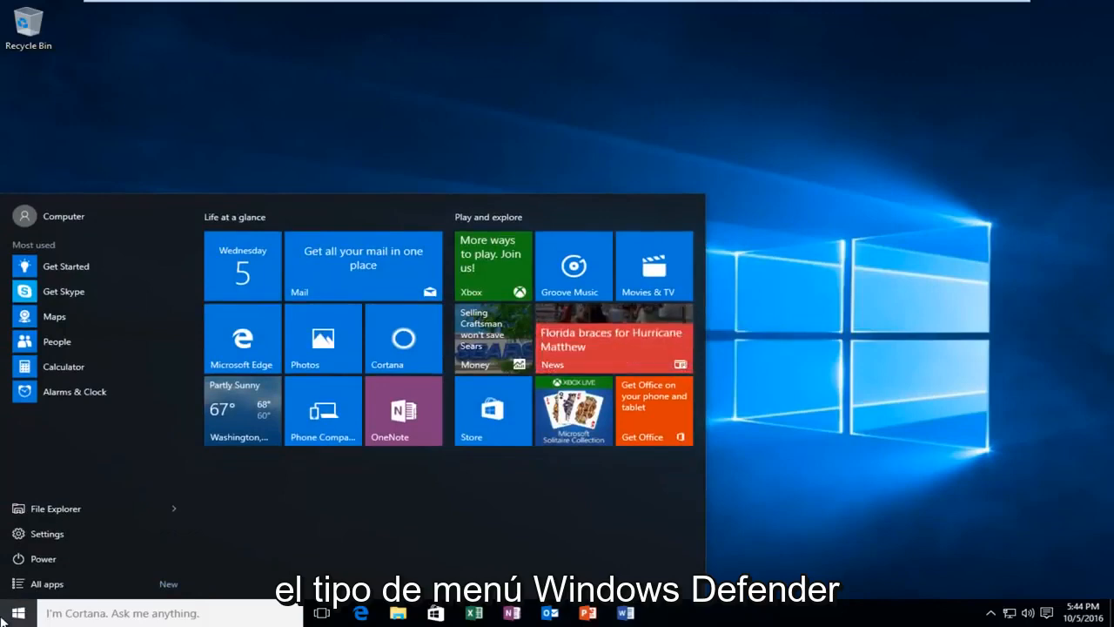
click(122, 613)
text(windows)
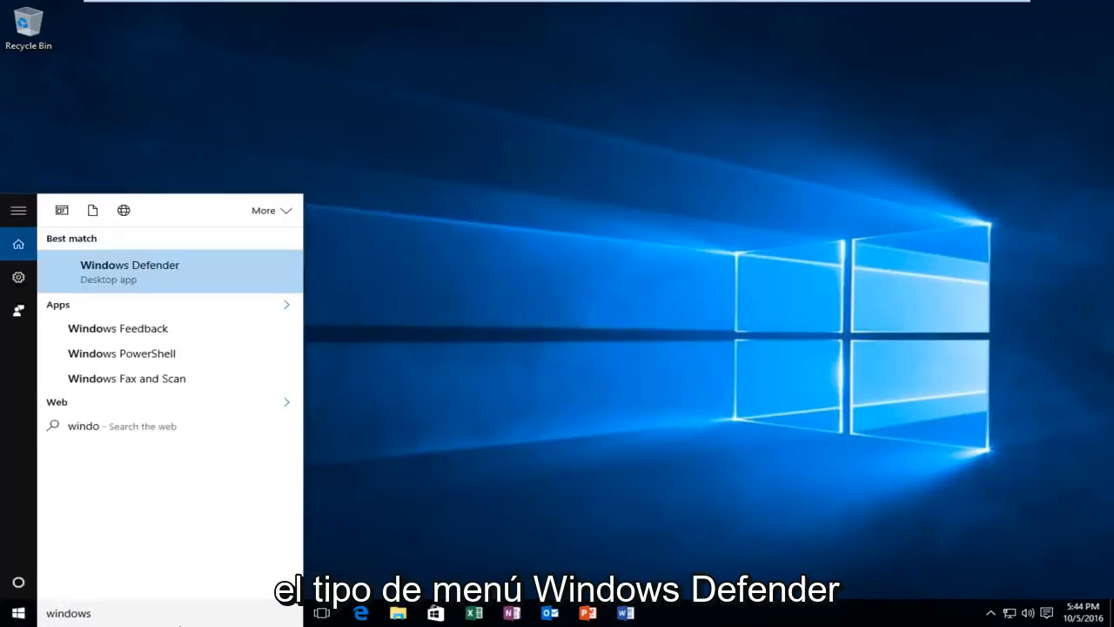
text( defende)
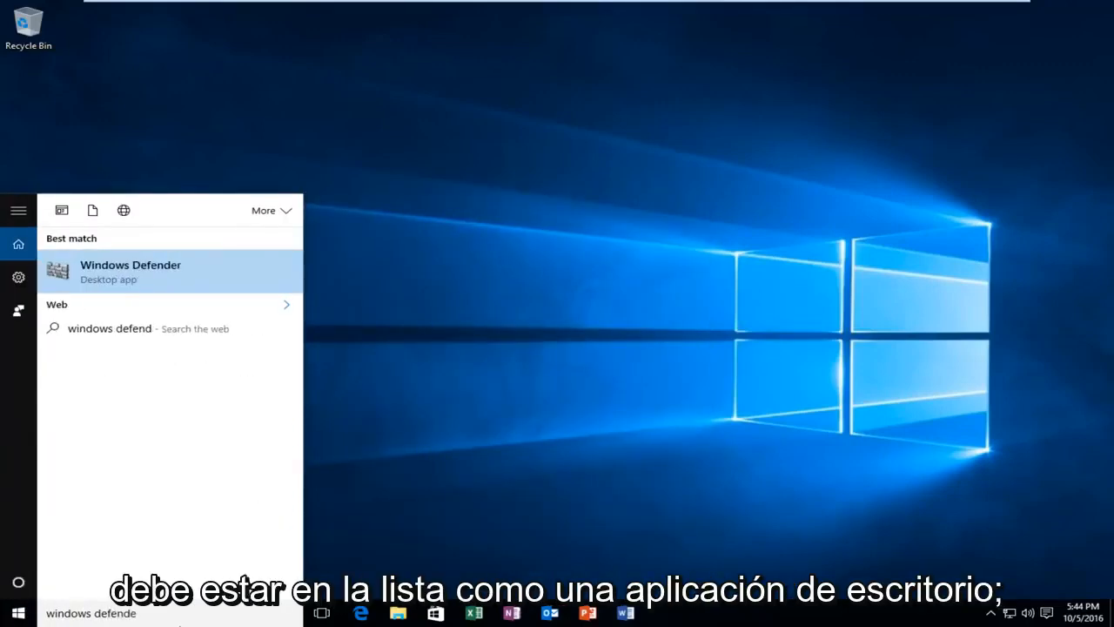
text(r)
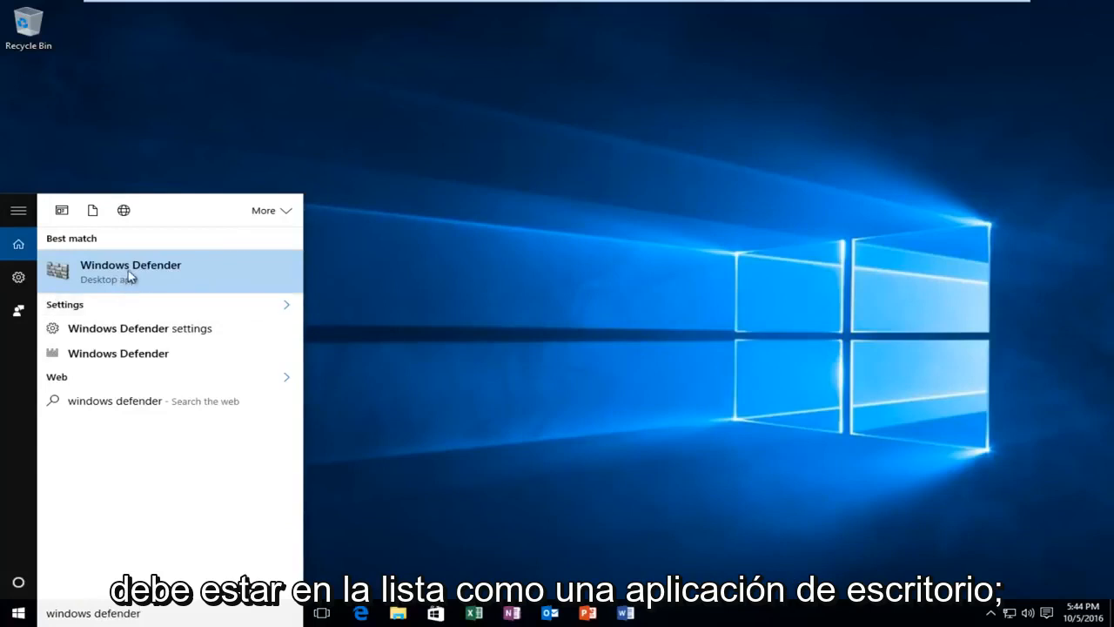
click(127, 277)
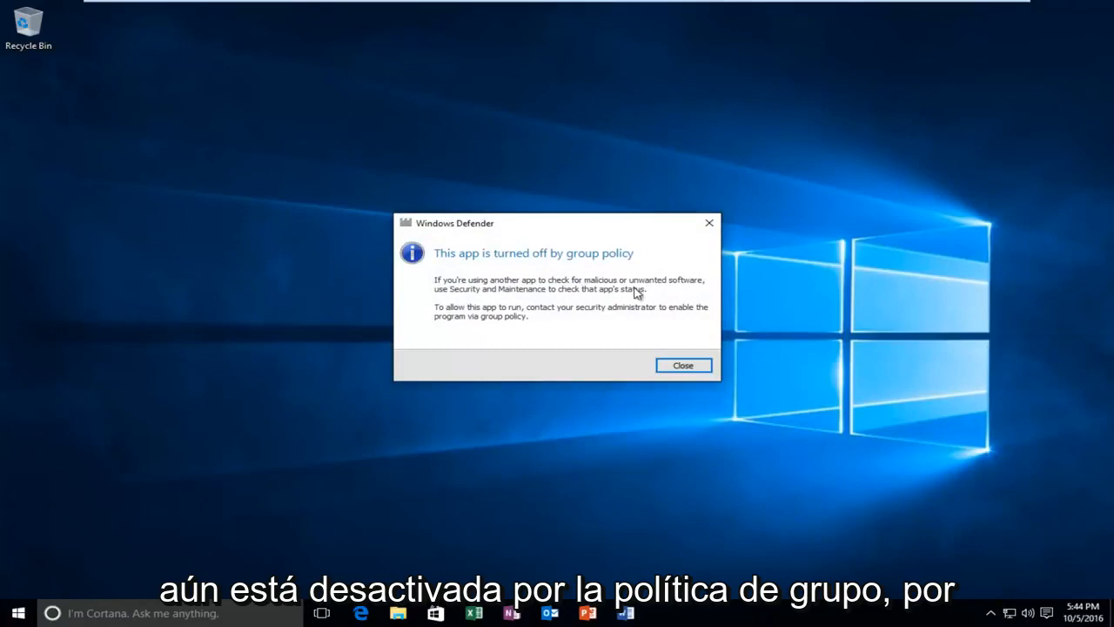
click(683, 365)
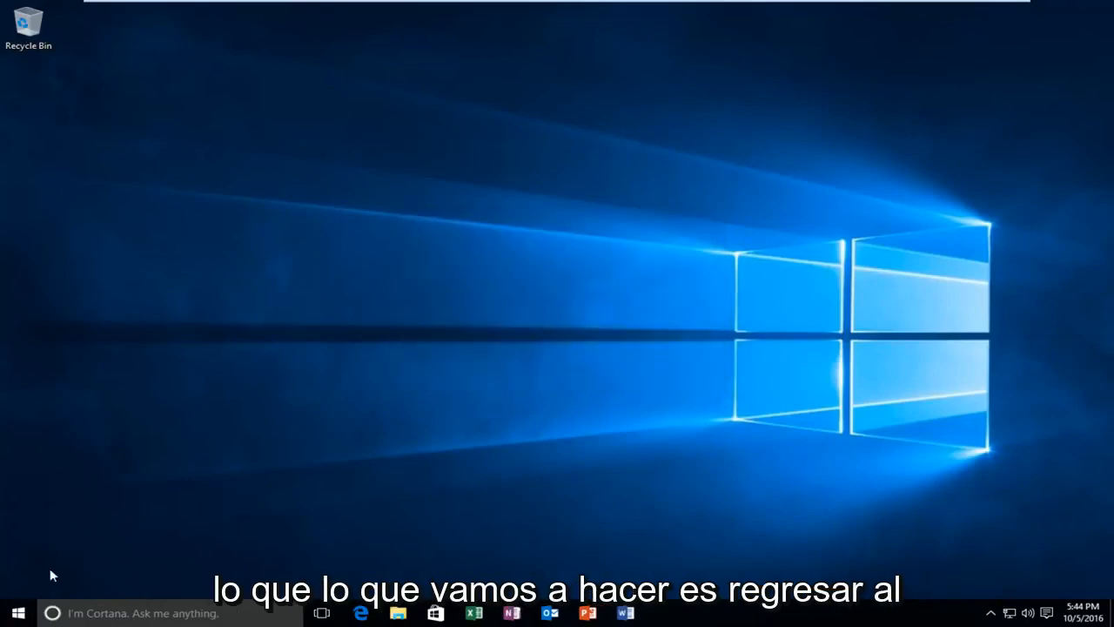
Launch the Local Group Policy Editor via a Start search for 'local group'
click(8, 613)
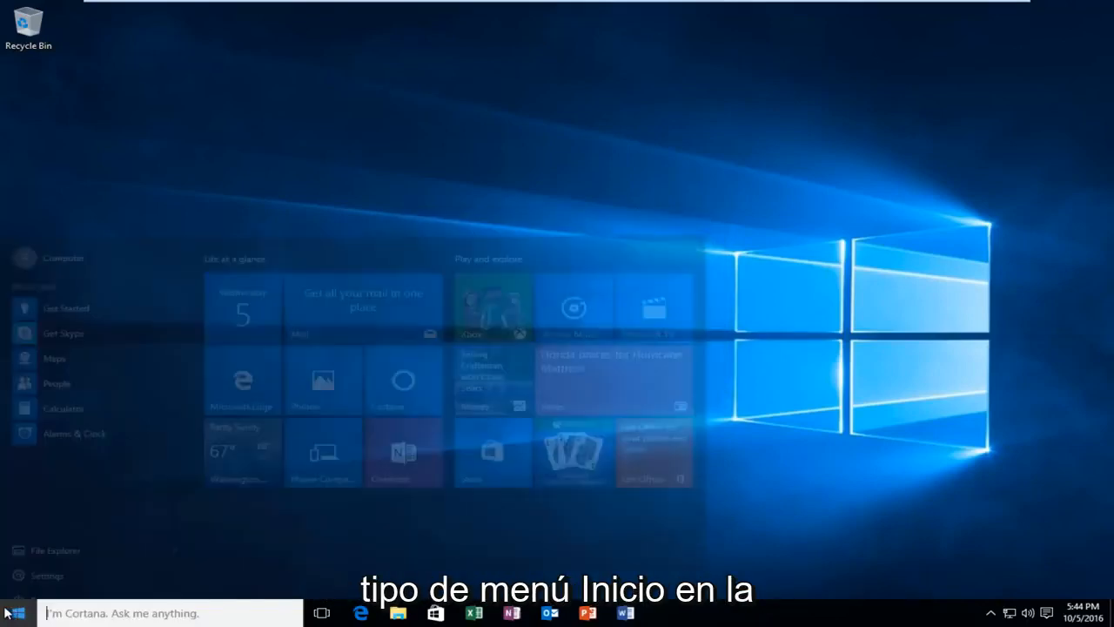
text(loca)
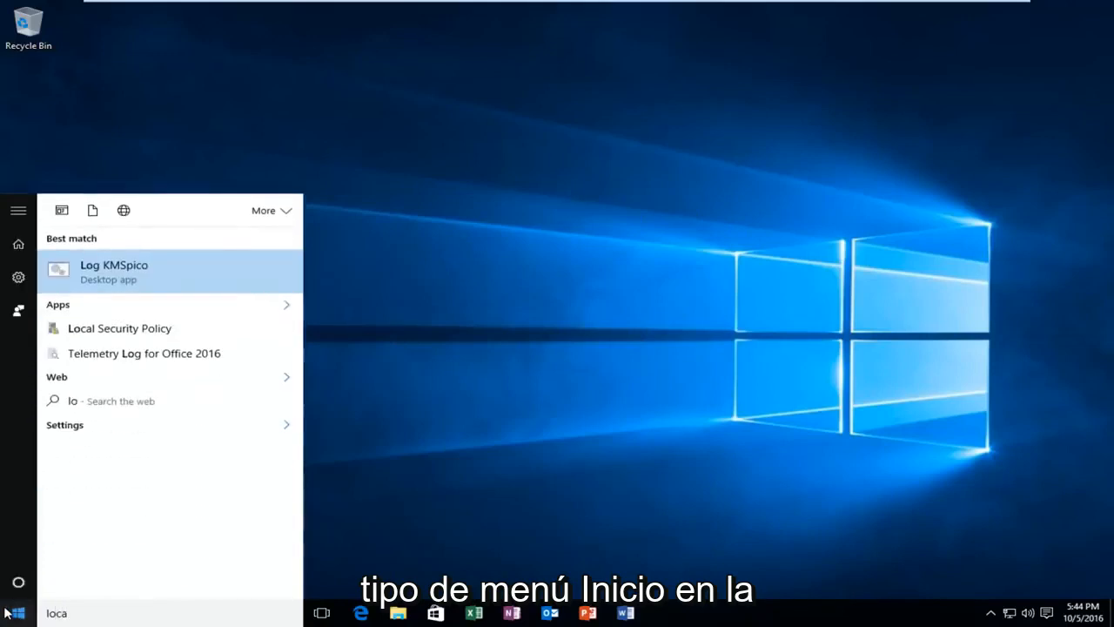
text(l group)
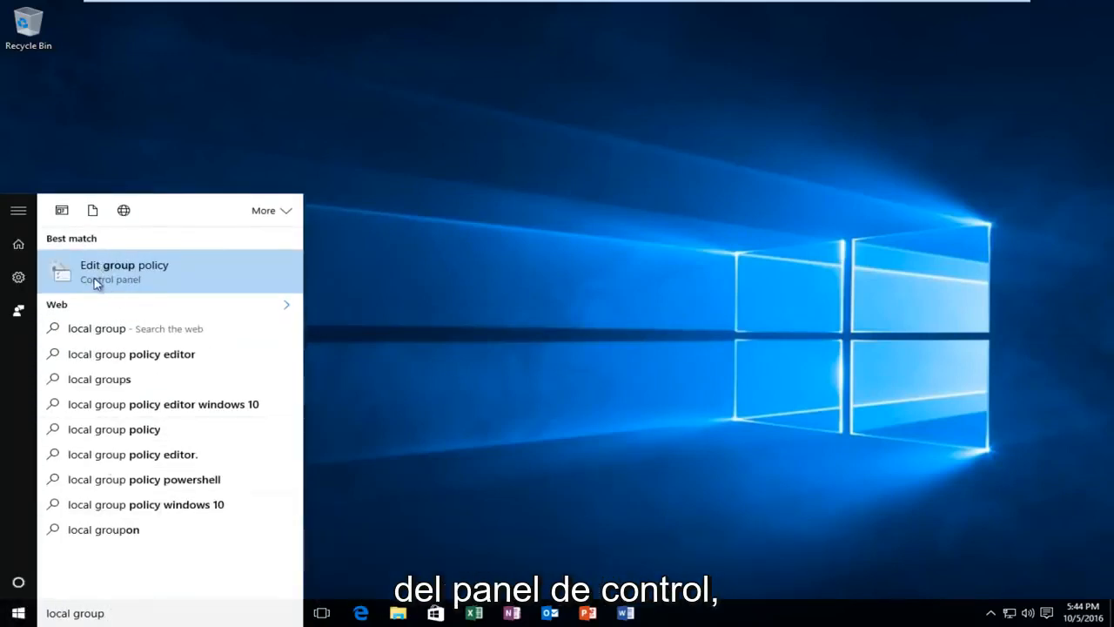
click(127, 289)
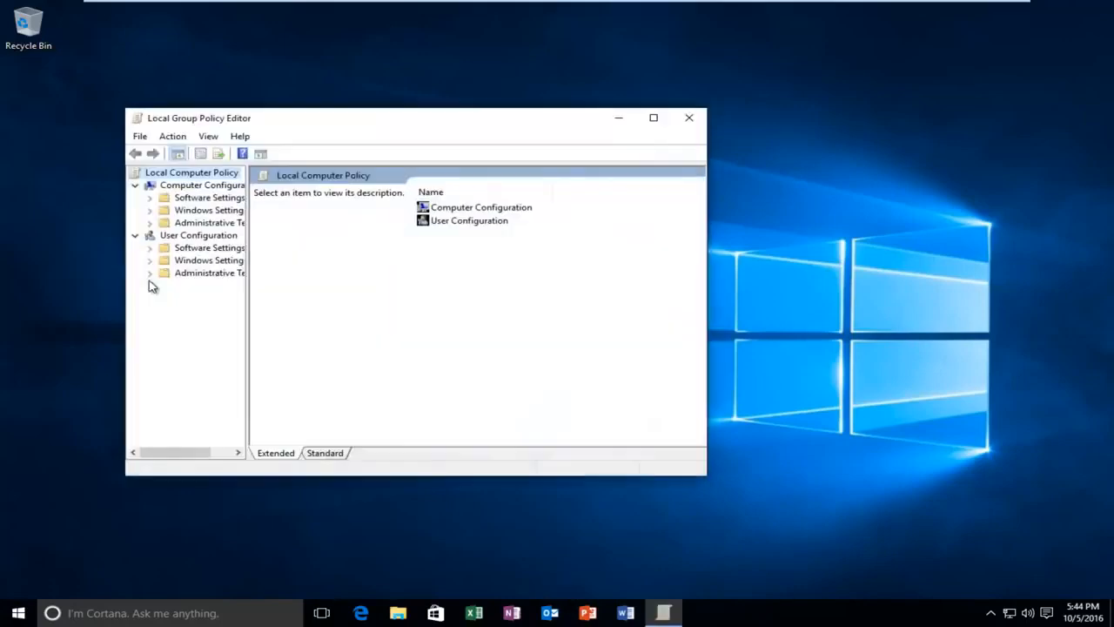
Maximize the policy editor, widen the tree and select Computer Configuration
click(653, 117)
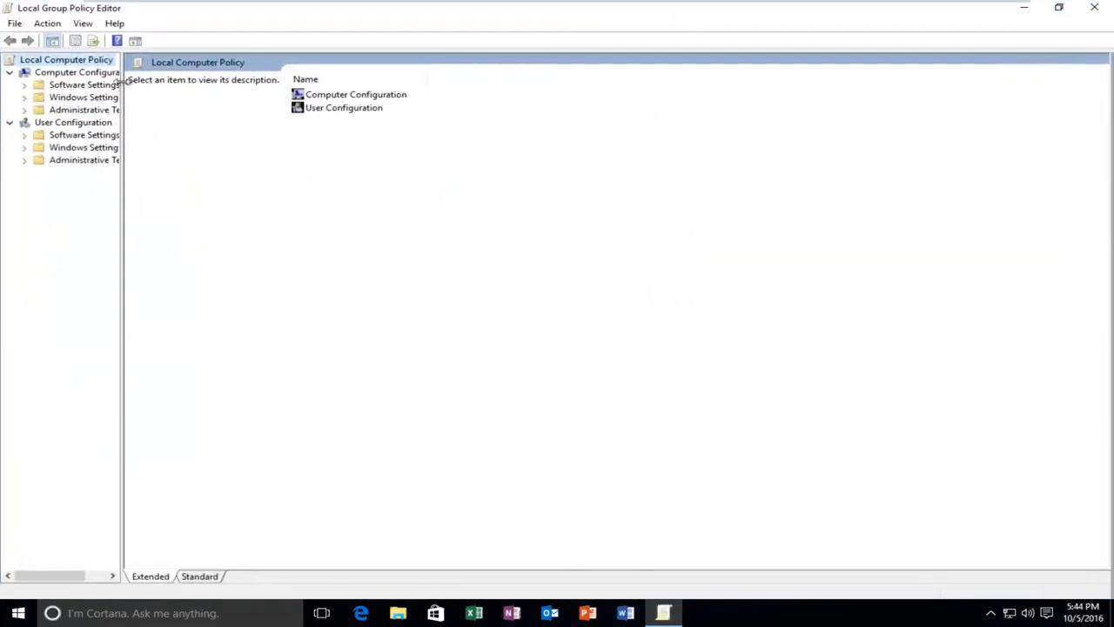
drag(121, 79, 274, 79)
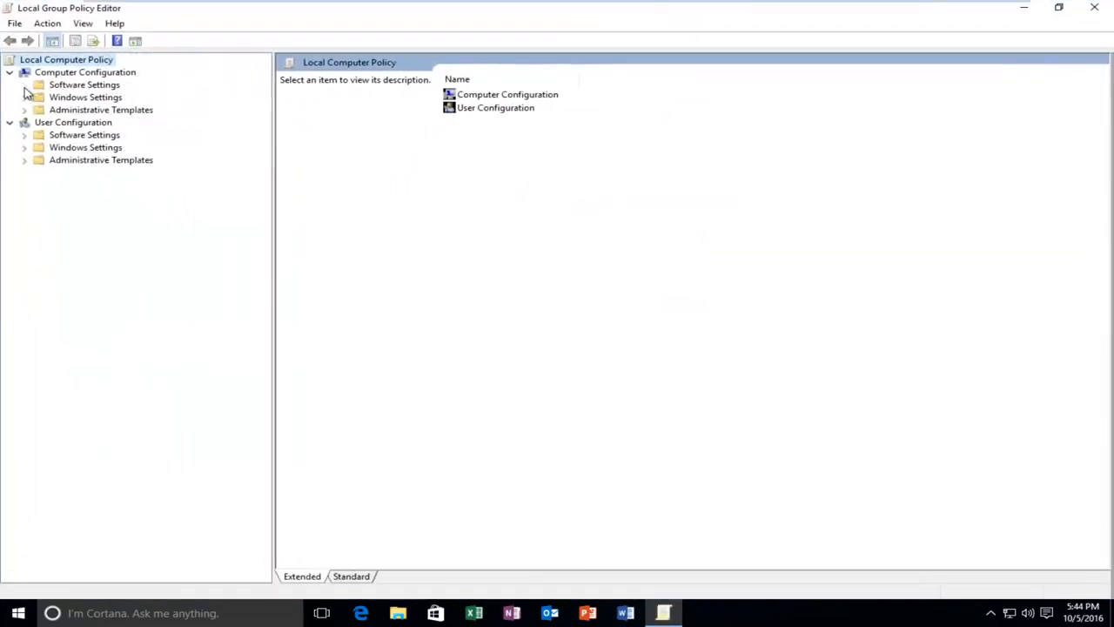
mouse_move(31, 94)
click(9, 72)
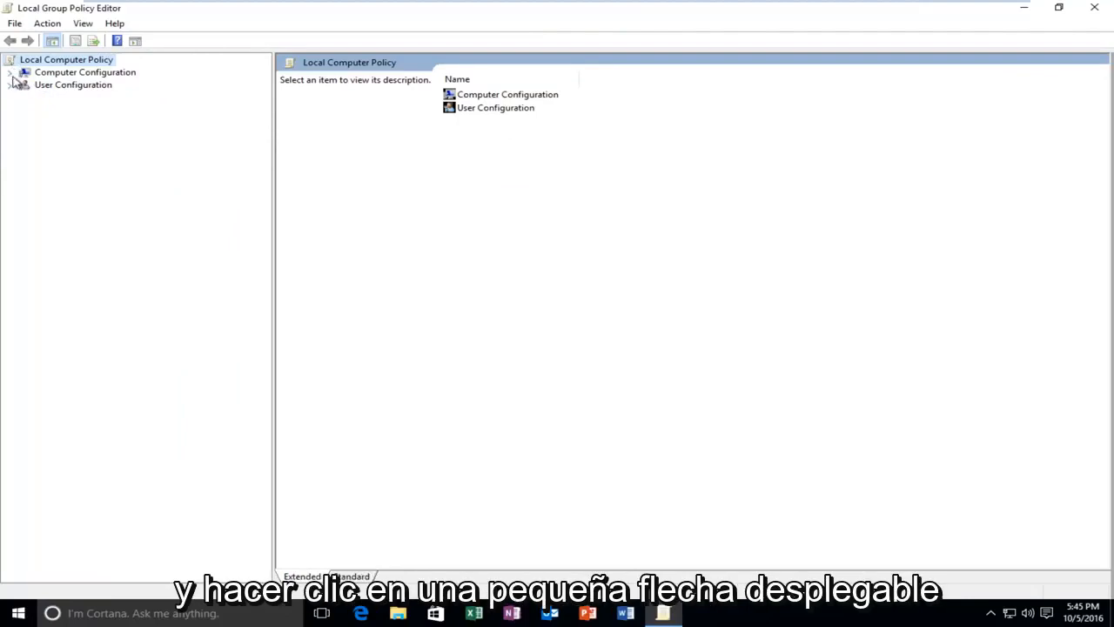
click(27, 73)
Expand Administrative Templates > Windows Components and show the Windows Defender policies
click(10, 72)
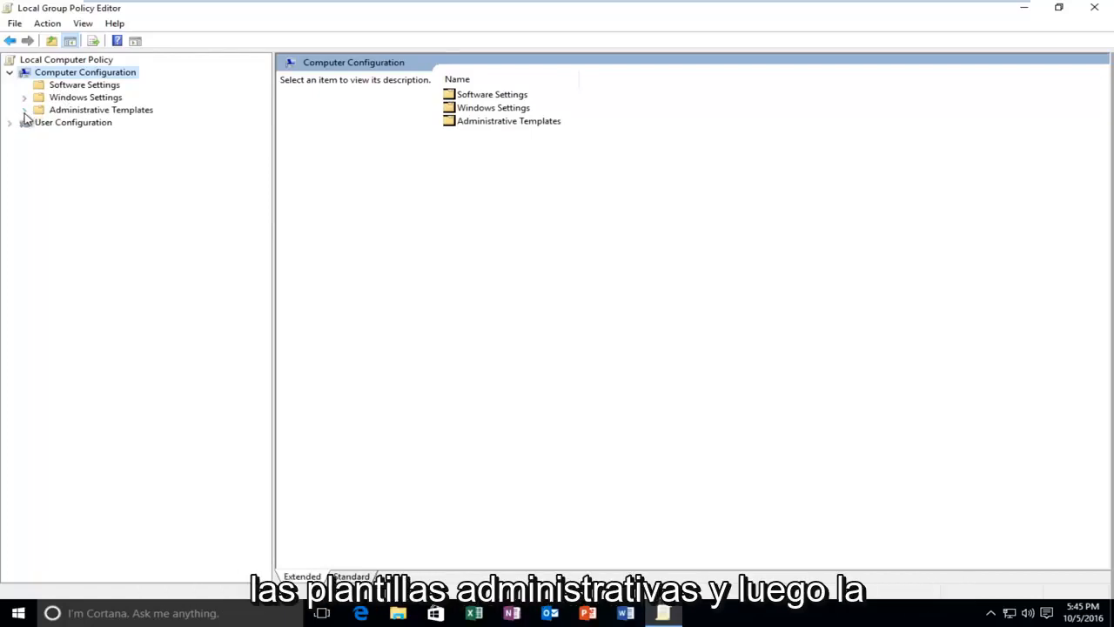
click(25, 111)
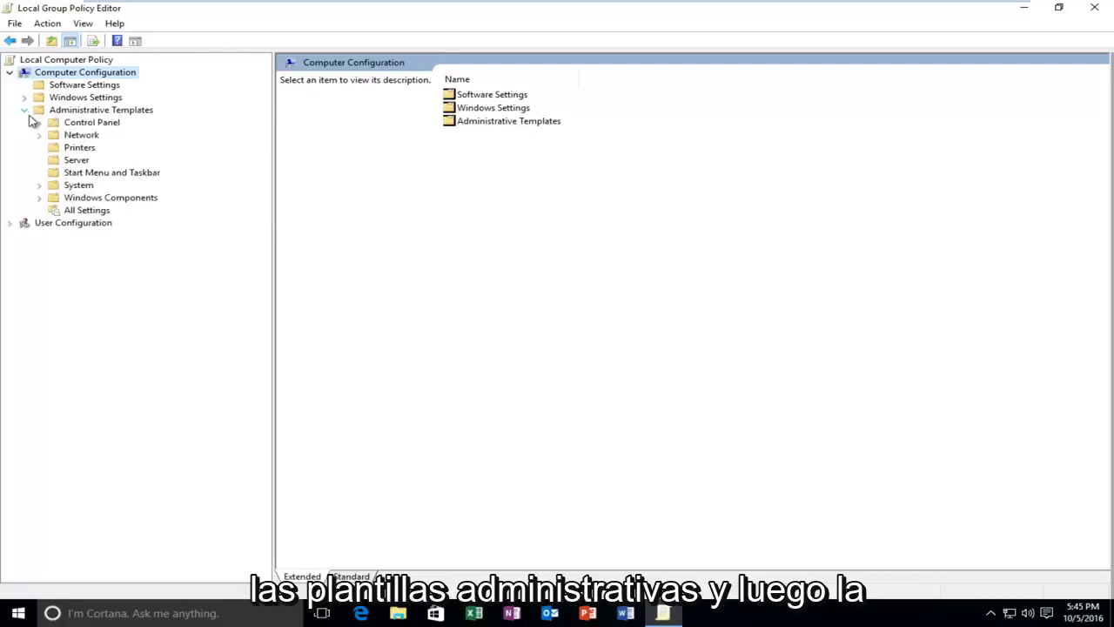
click(41, 198)
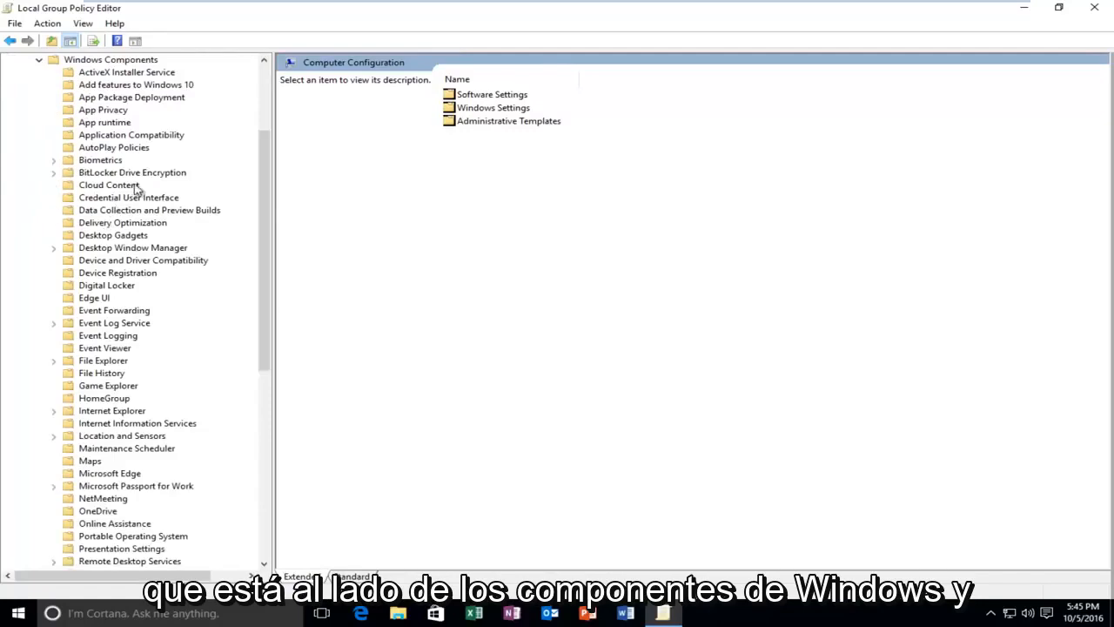
drag(261, 217, 256, 402)
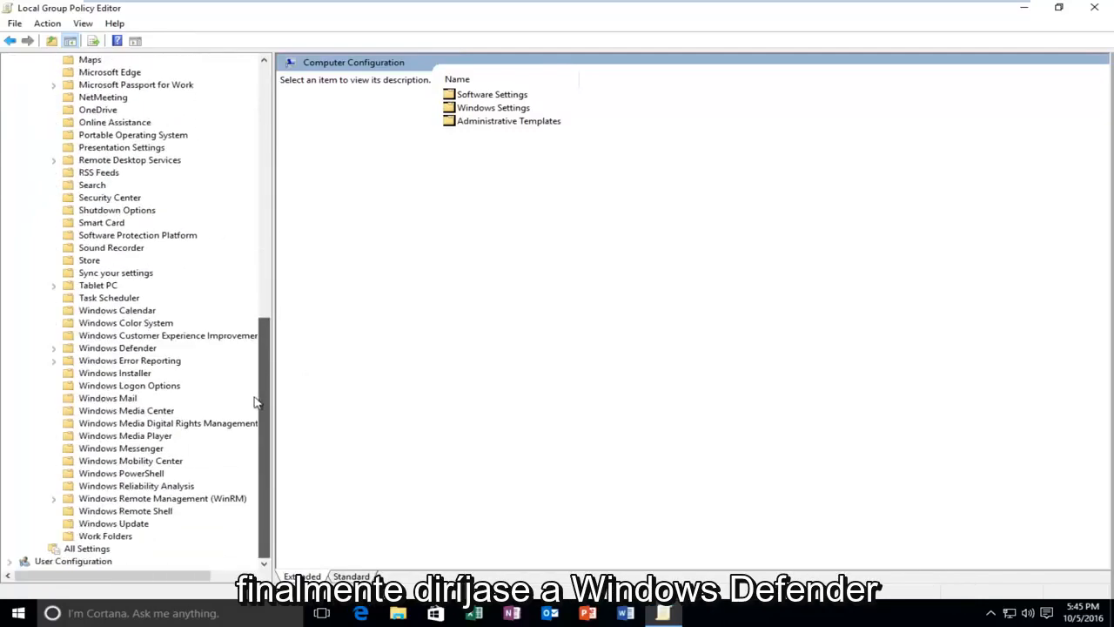
click(130, 348)
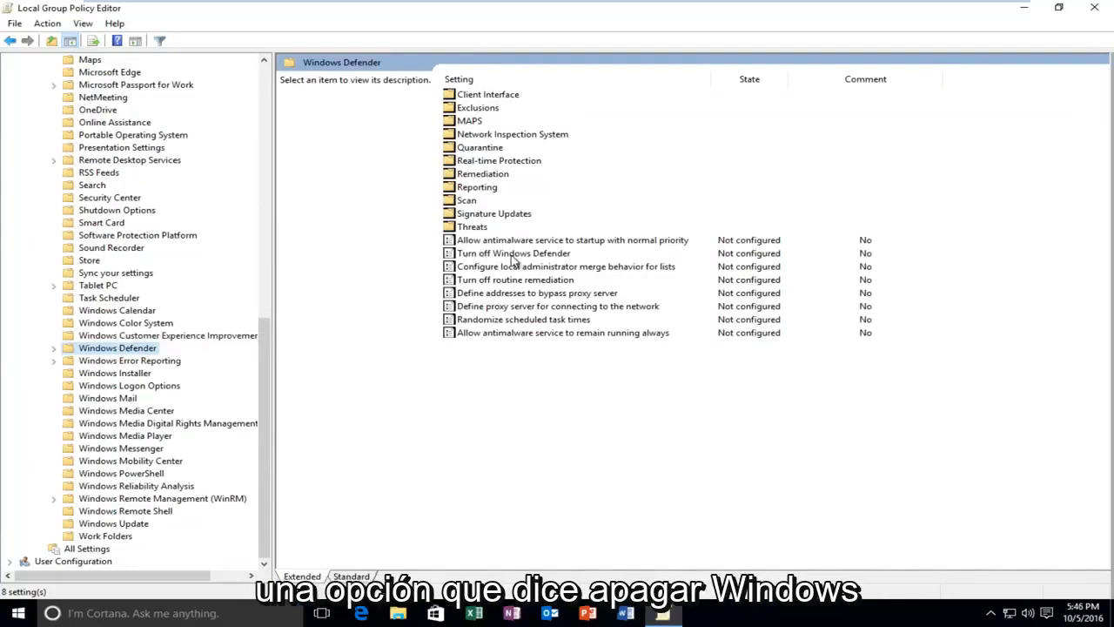
Set the 'Turn off Windows Defender' policy to Disabled and apply it
click(511, 258)
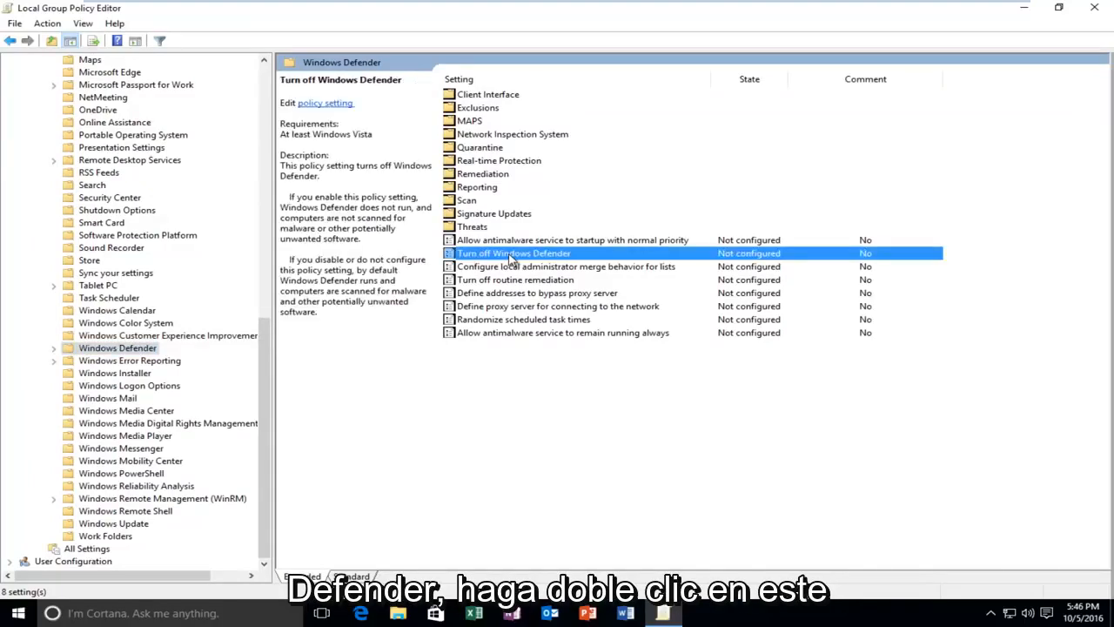
double_click(511, 259)
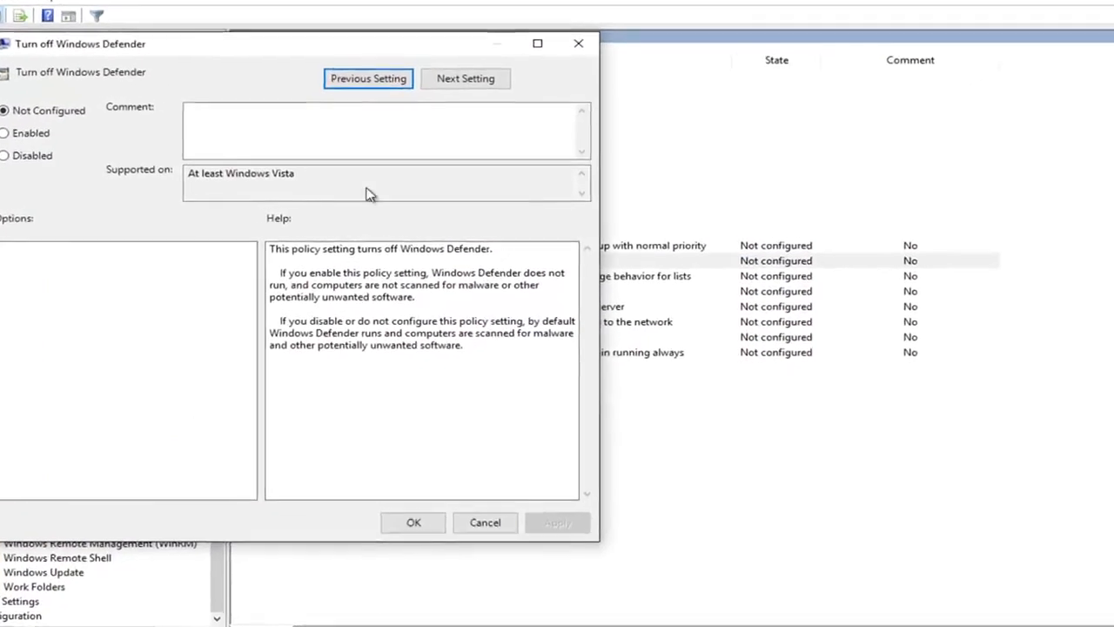
click(91, 143)
click(243, 115)
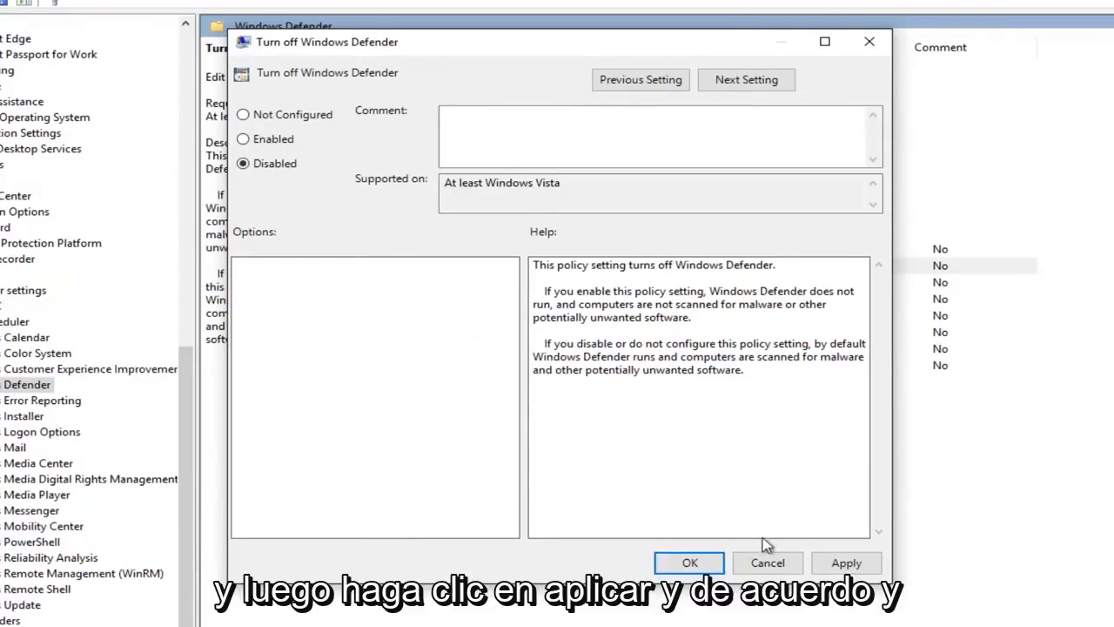
click(841, 563)
click(687, 563)
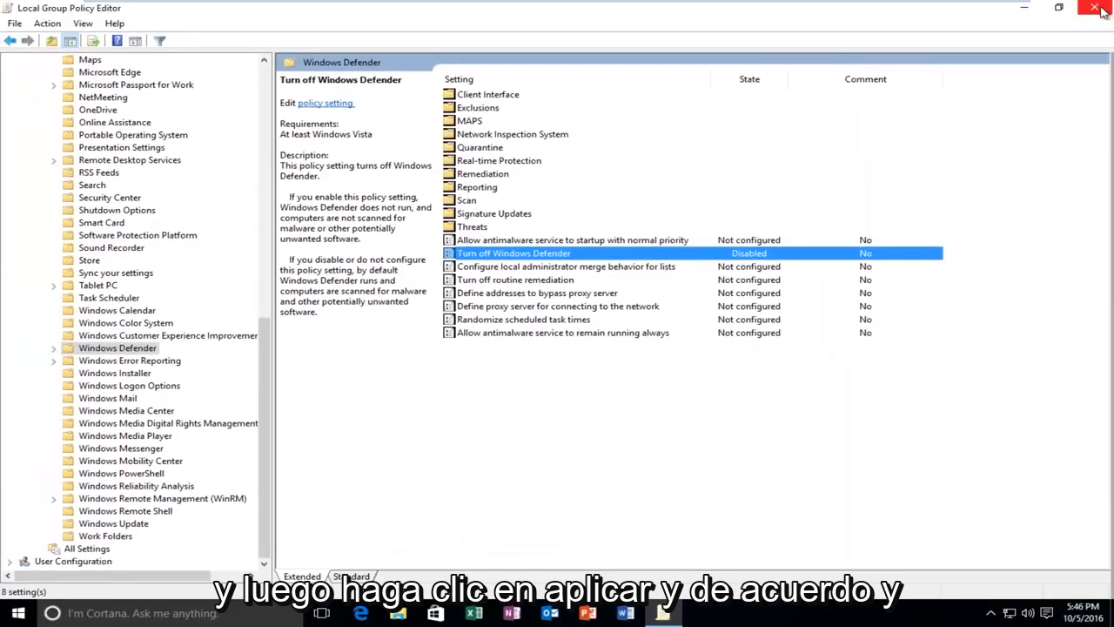
Close the policy editor and reopen Windows Defender from Start search
click(1098, 9)
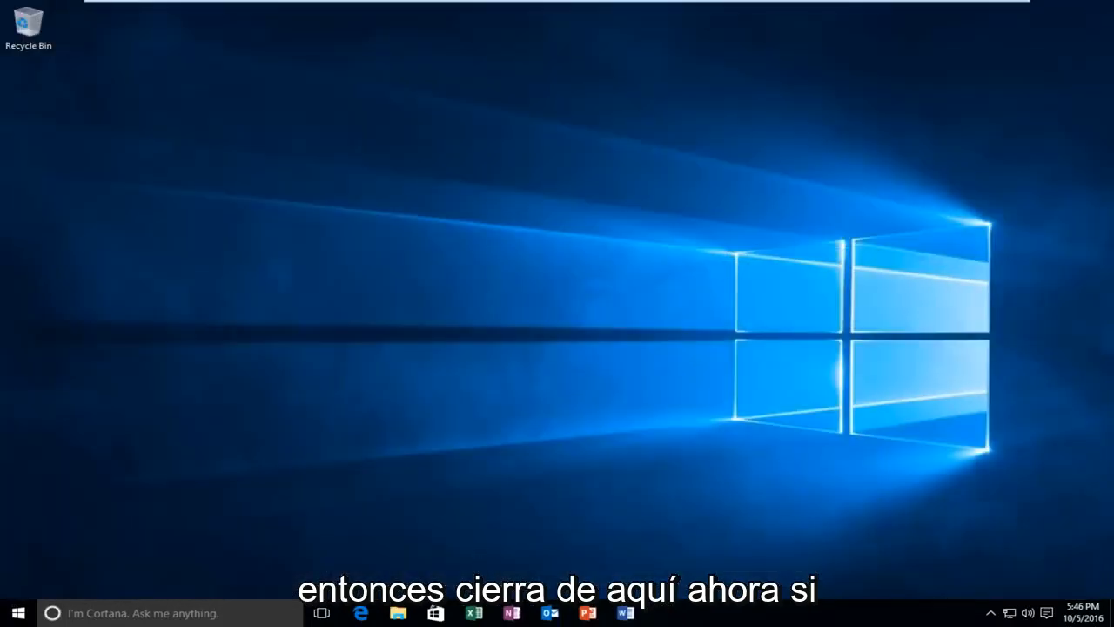
key(super)
text(wind)
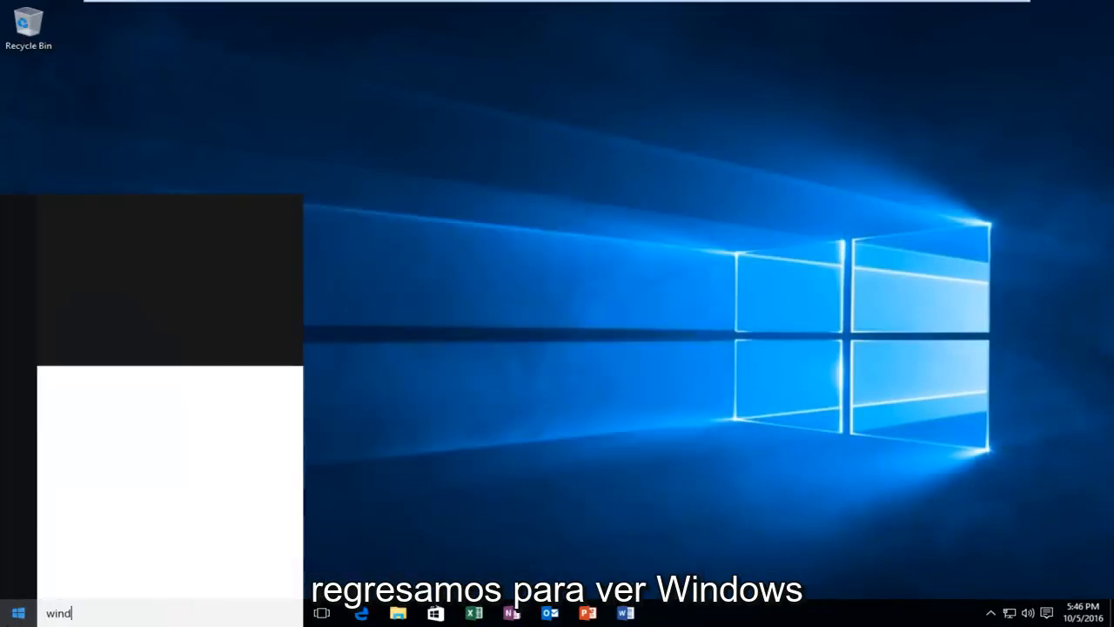
text(ows def)
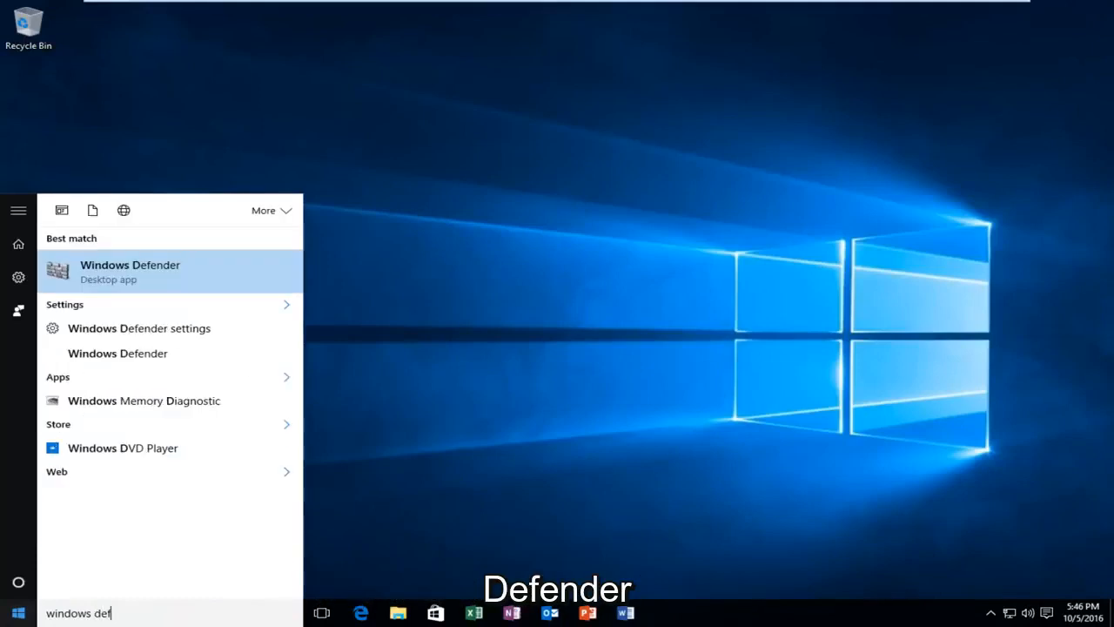
click(154, 285)
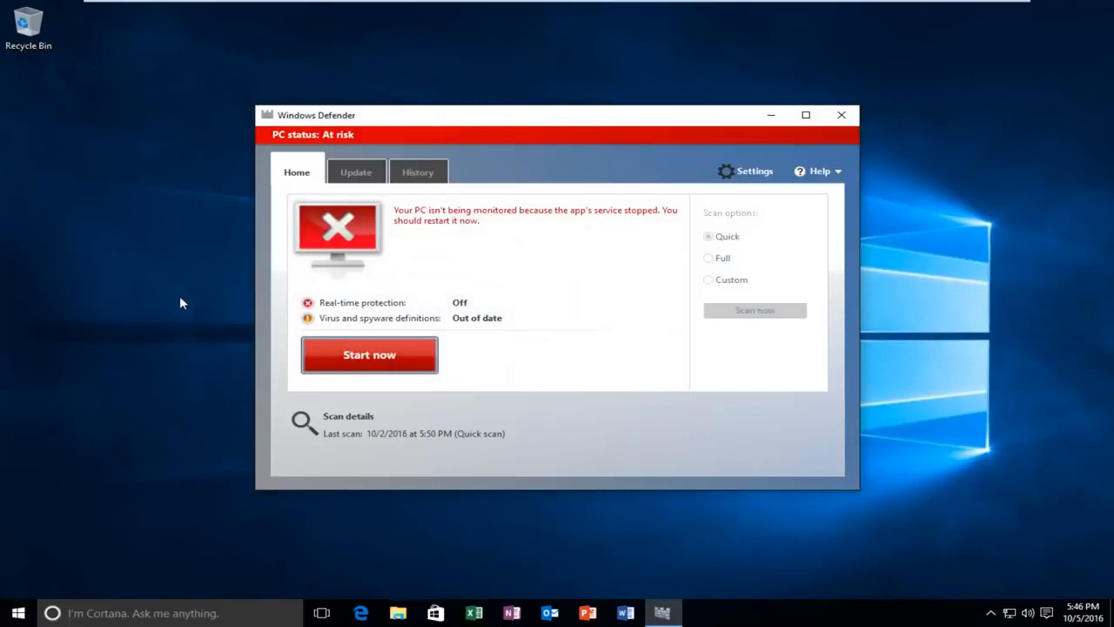
Start the stopped Windows Defender service with 'Start now'
click(392, 367)
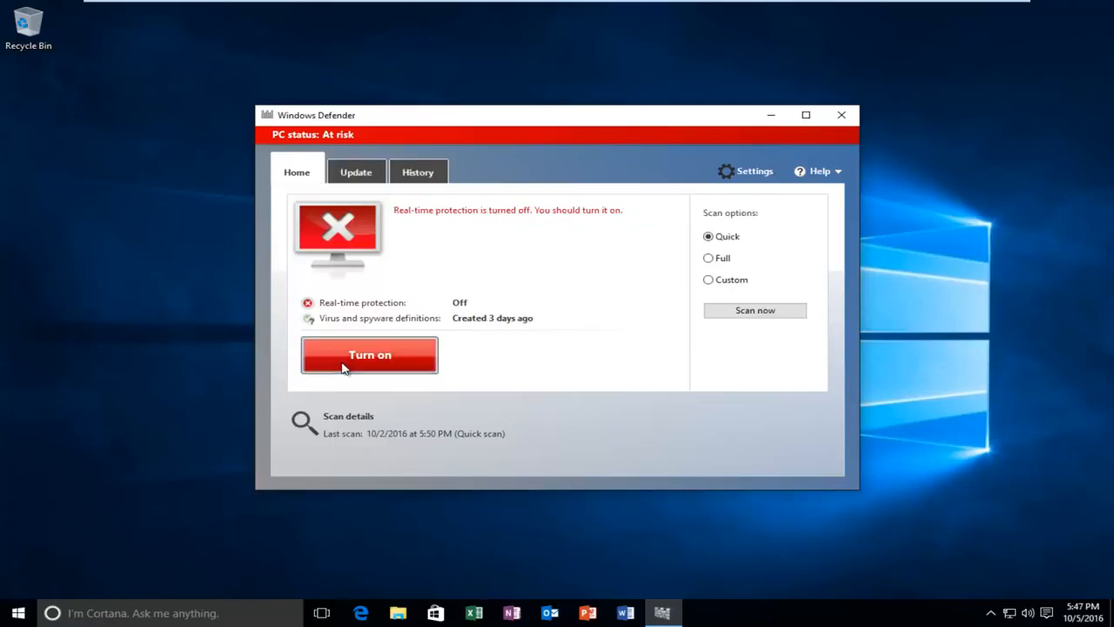
Turn real-time protection on in Windows Defender
click(343, 367)
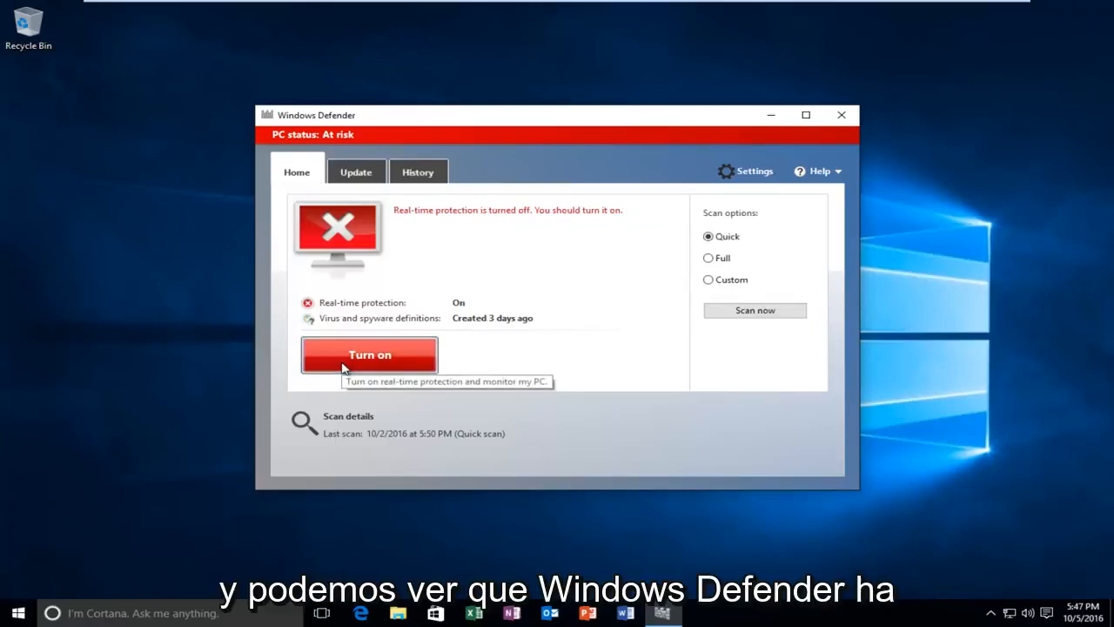